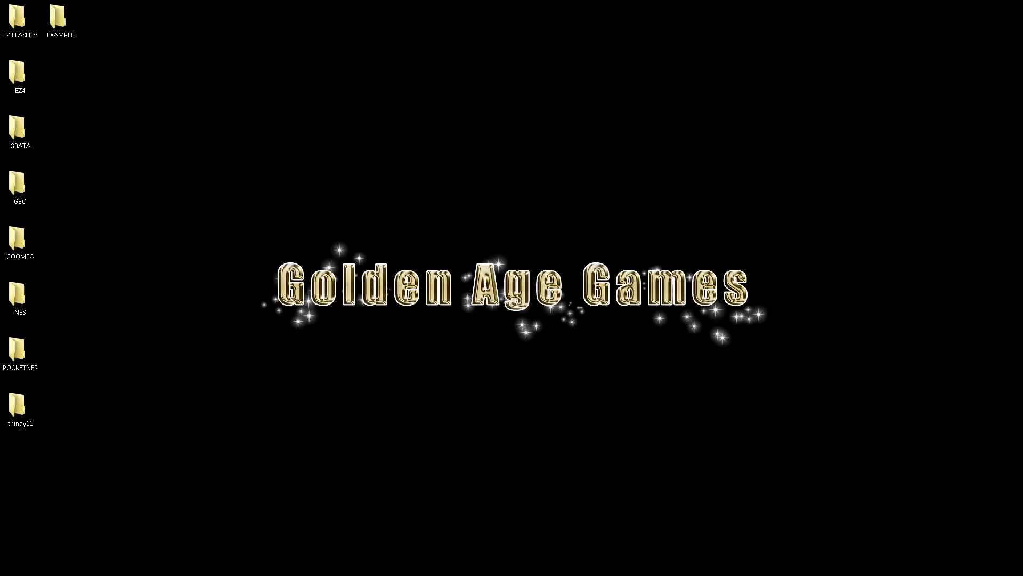
Bring up the Computer view with Win+E to see the EZ-FLASH IV drive
key("super+e")
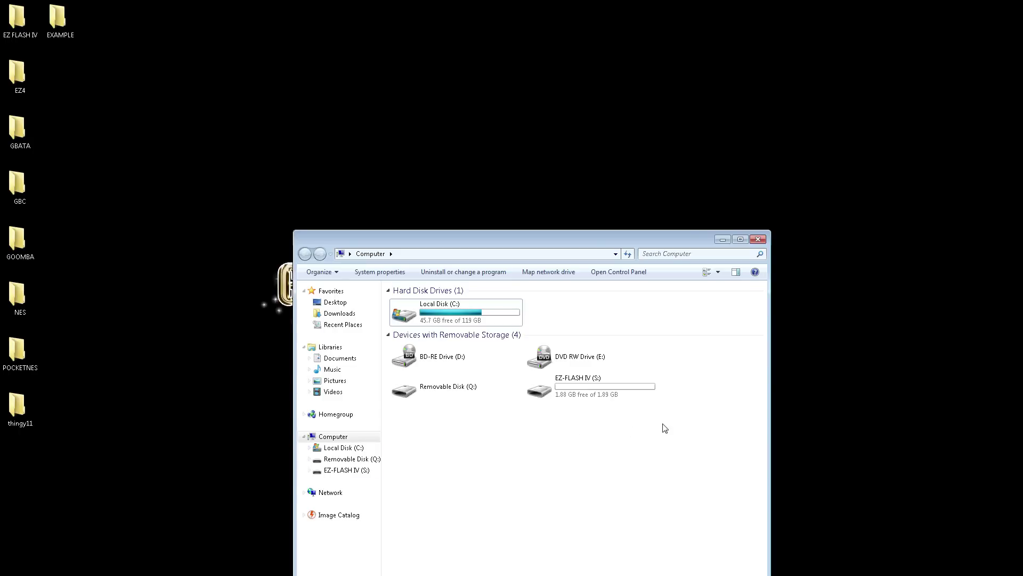
Prepare formatting EZ-FLASH IV (S:) with FAT and default allocation unit size
right_click(572, 389)
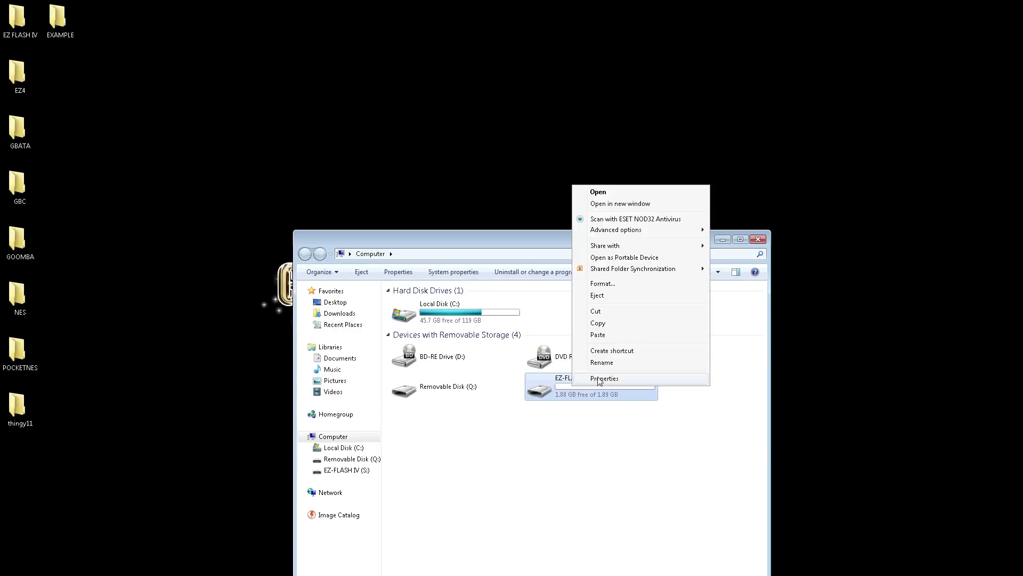
left_click(603, 284)
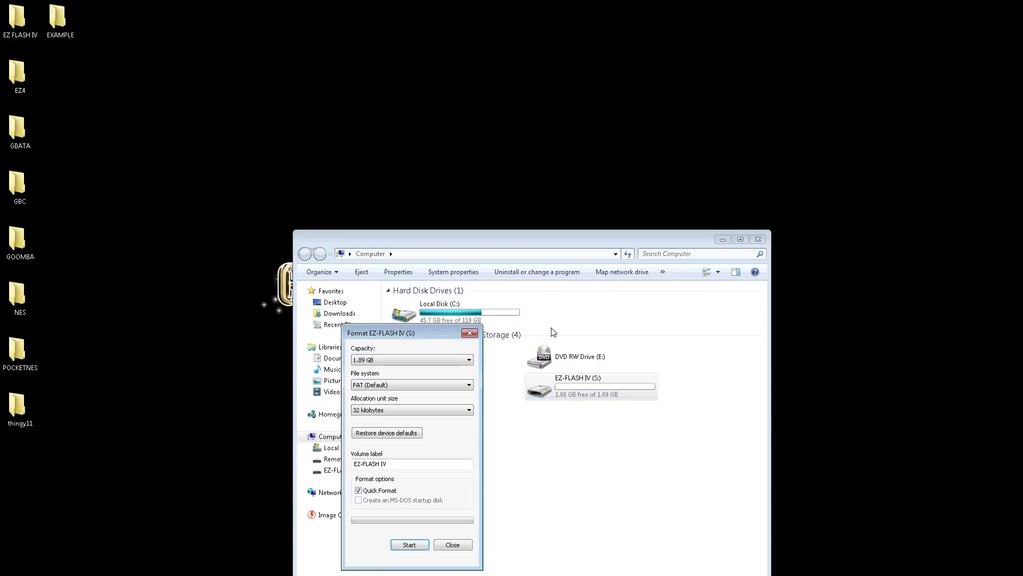
left_click(375, 384)
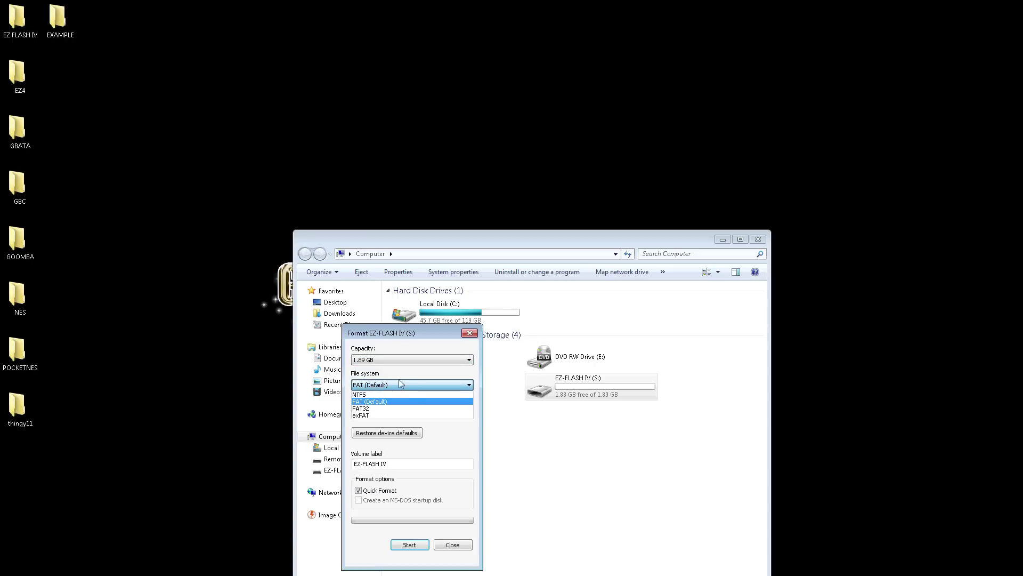
left_click(372, 402)
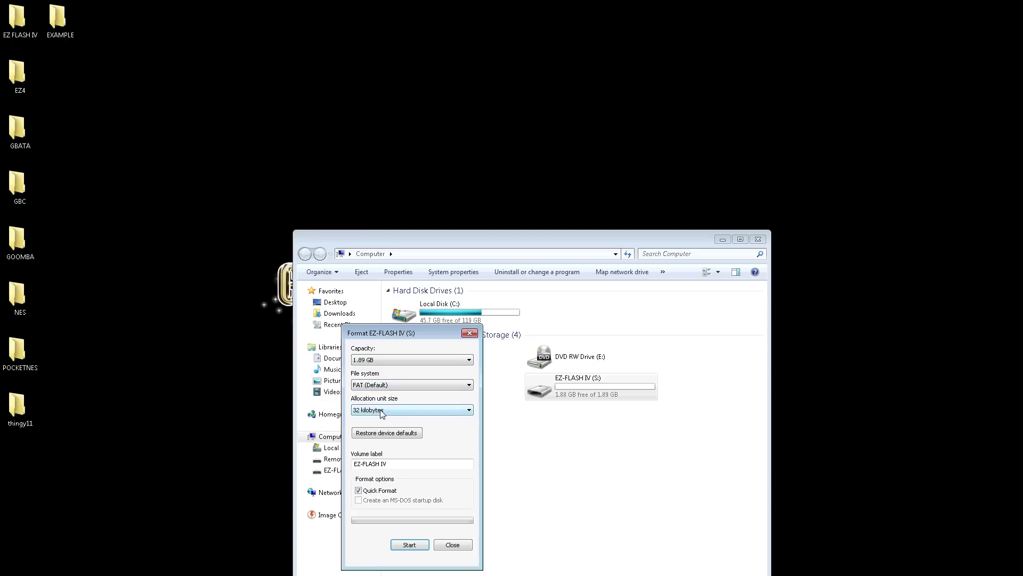
left_click(395, 387)
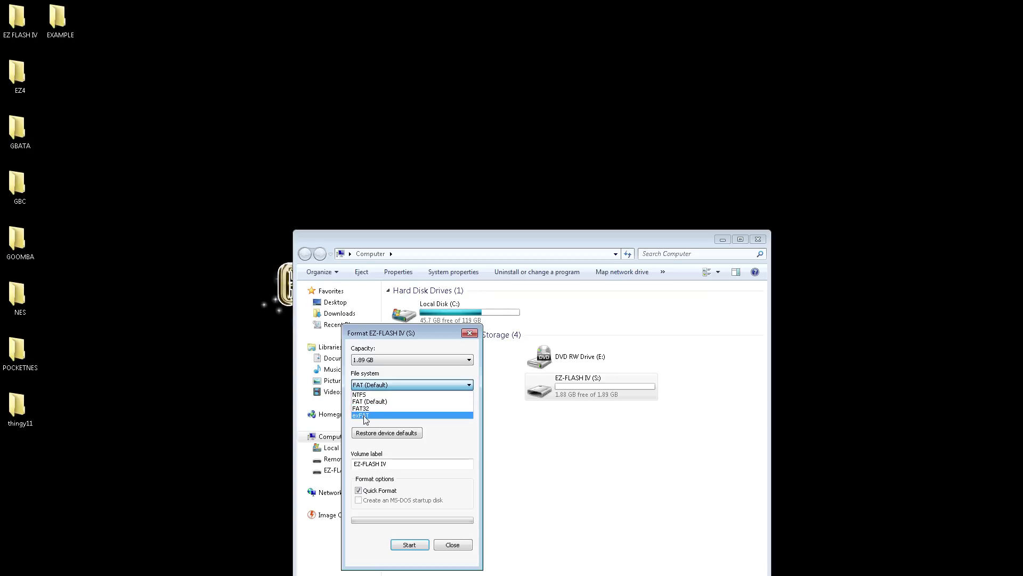
left_click(392, 401)
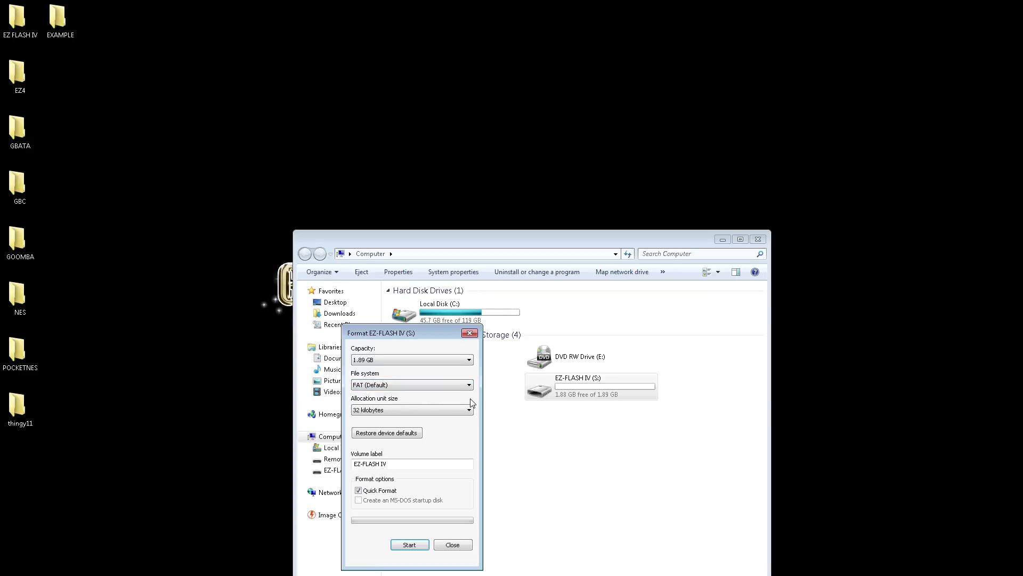
left_click(434, 409)
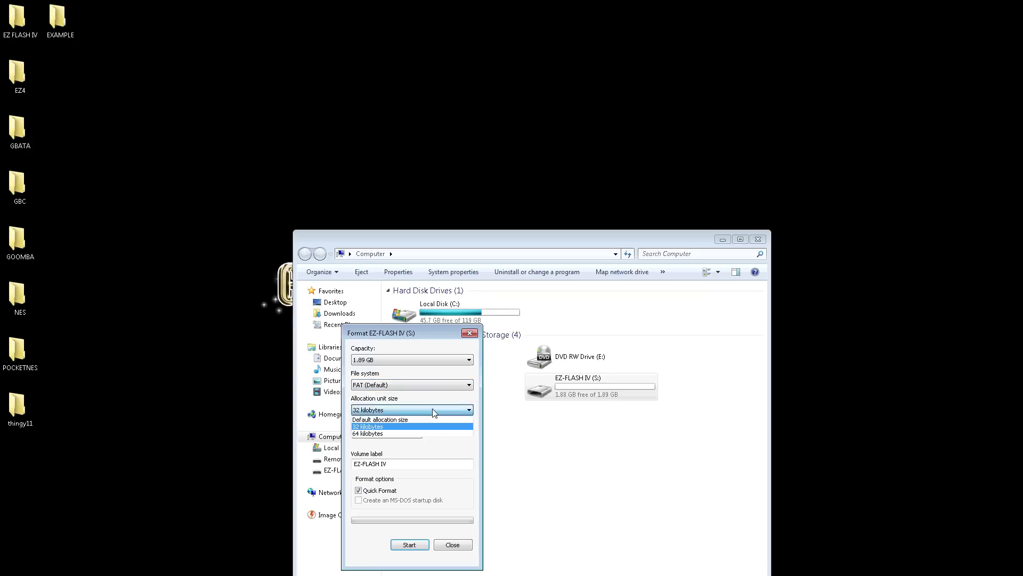
left_click(399, 417)
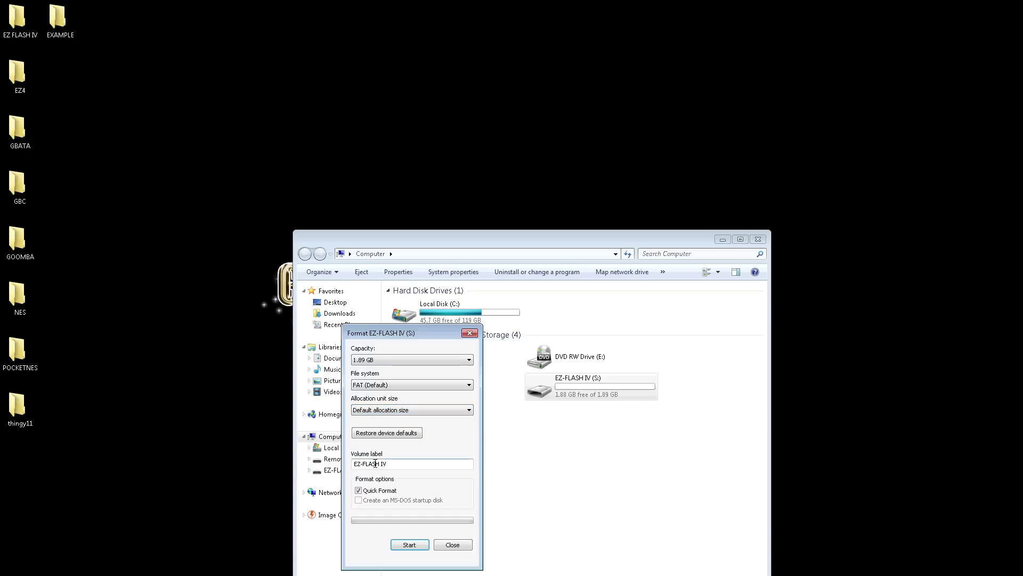
Run the format, confirming the data-loss and drive-in-use warnings, then close it
left_click(409, 545)
left_click(539, 293)
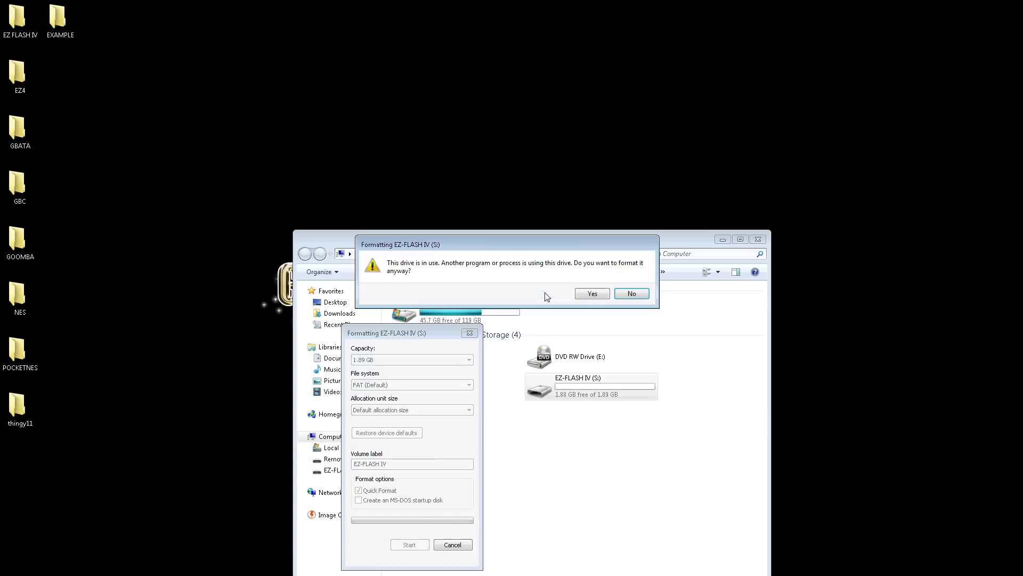
left_click(598, 292)
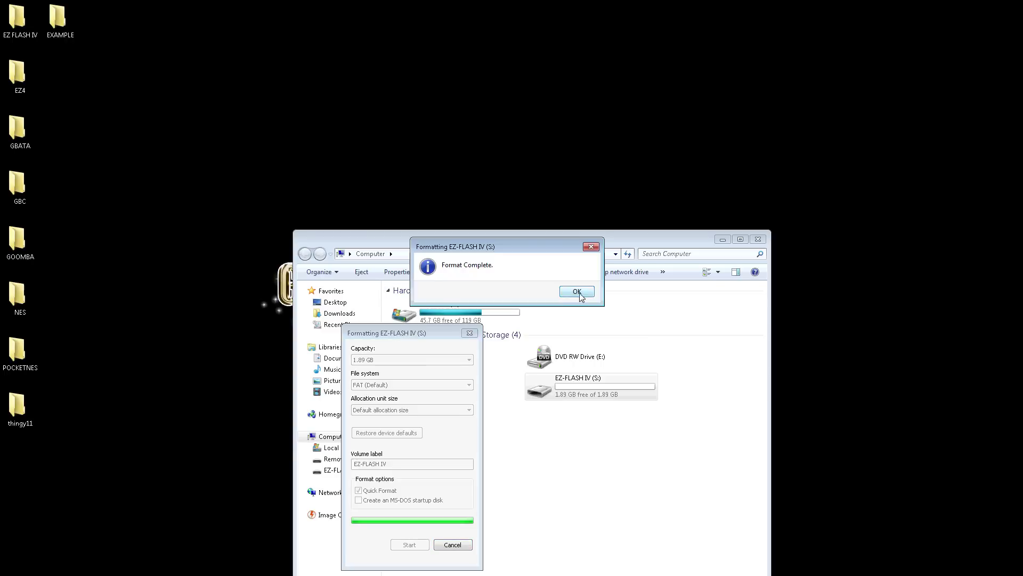
left_click(579, 291)
left_click(469, 334)
left_click(627, 462)
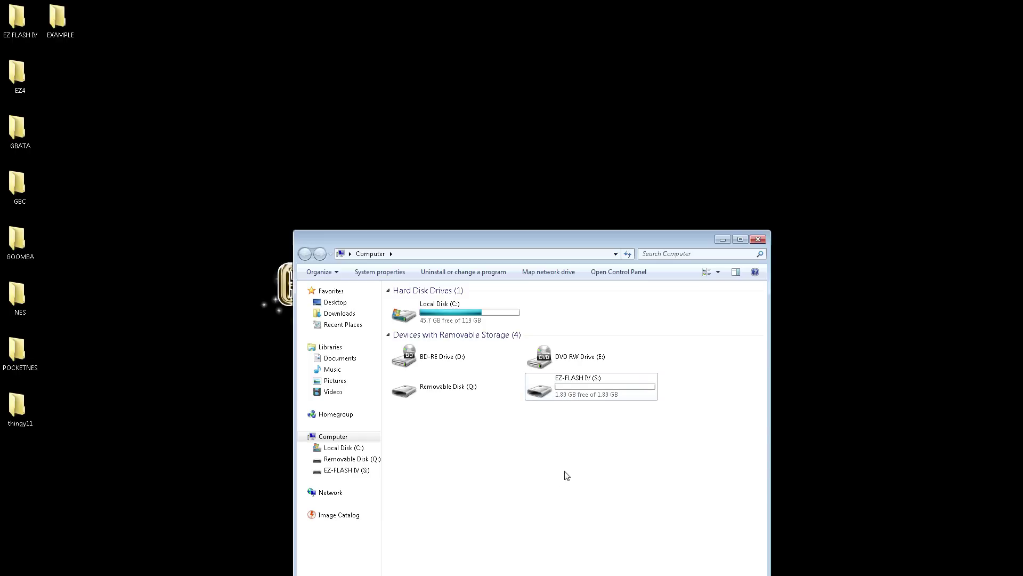
Make a new folder named GBA on EZ-FLASH IV (S:) and close the card's window
double_click(590, 387)
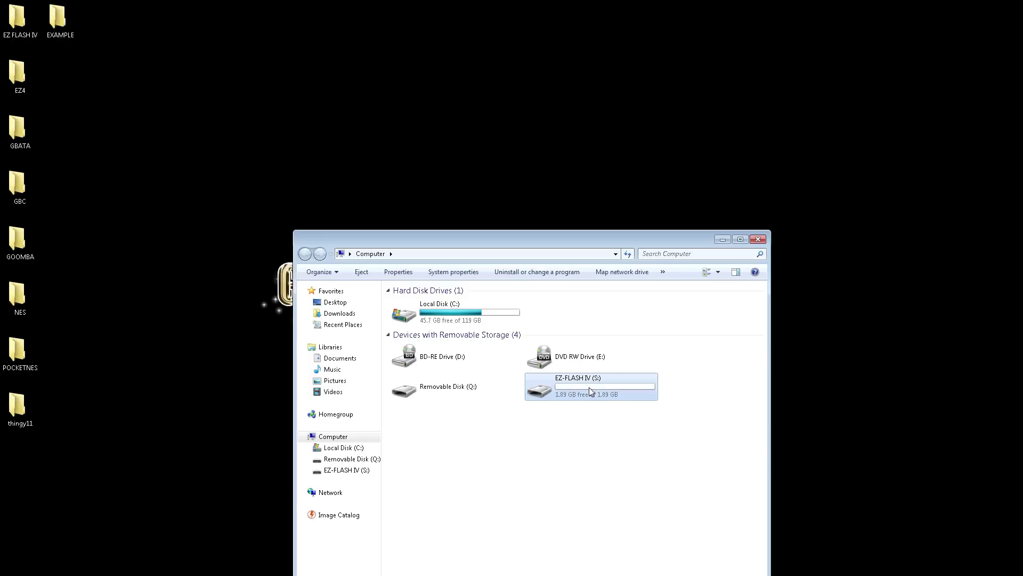
right_click(482, 397)
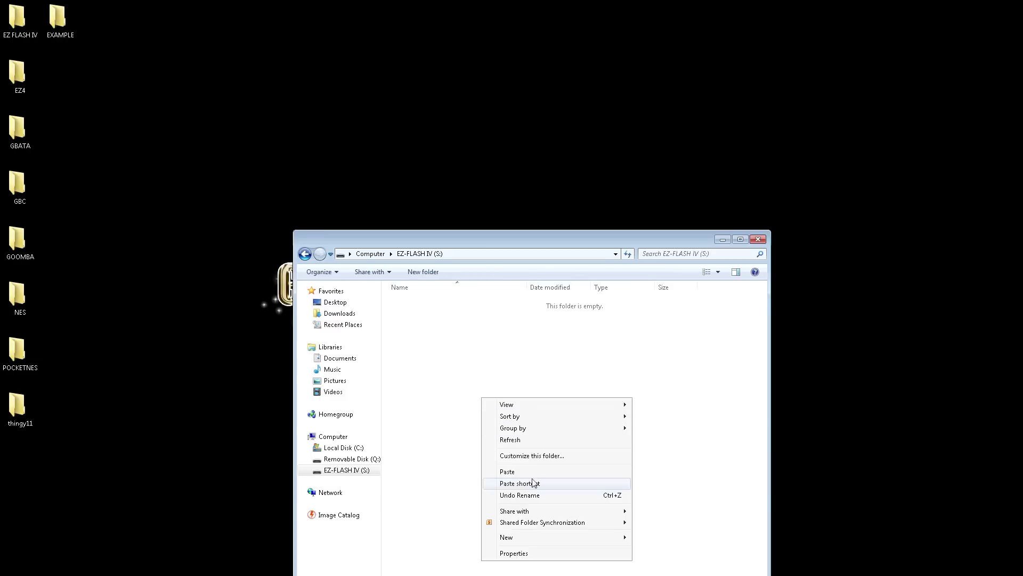
mouse_move(560, 537)
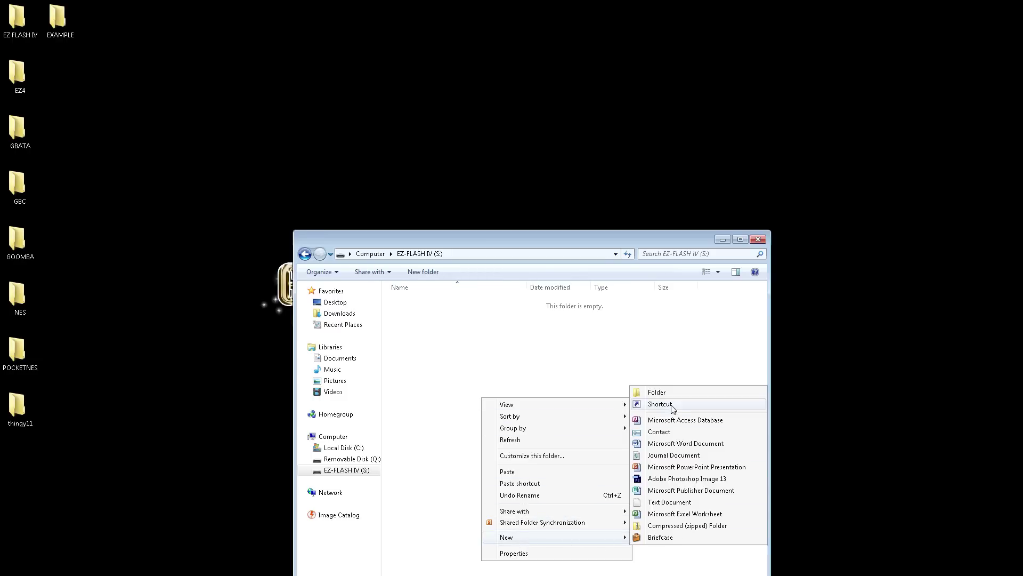
left_click(674, 395)
type("GBA")
key("Return")
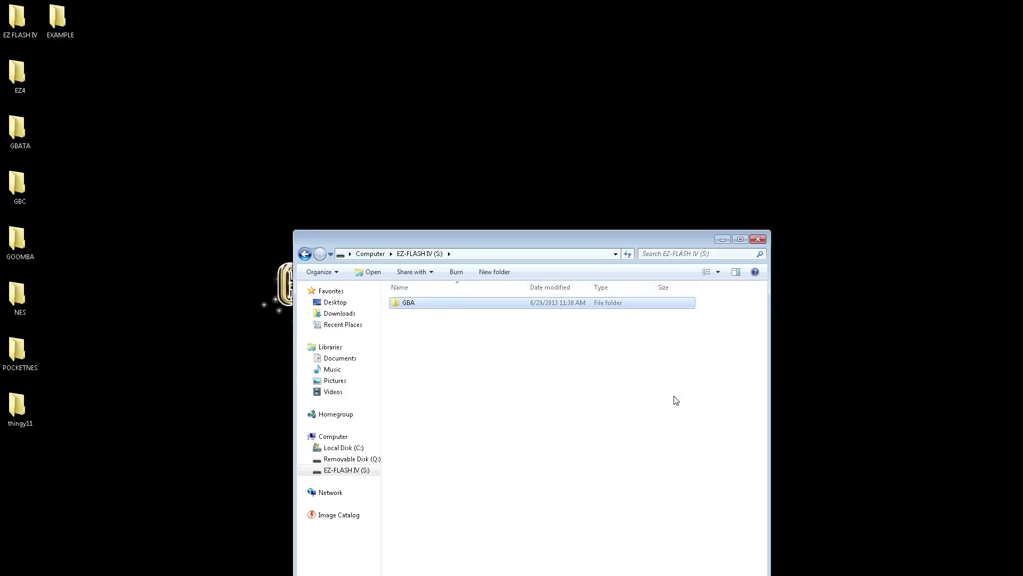
left_click(676, 399)
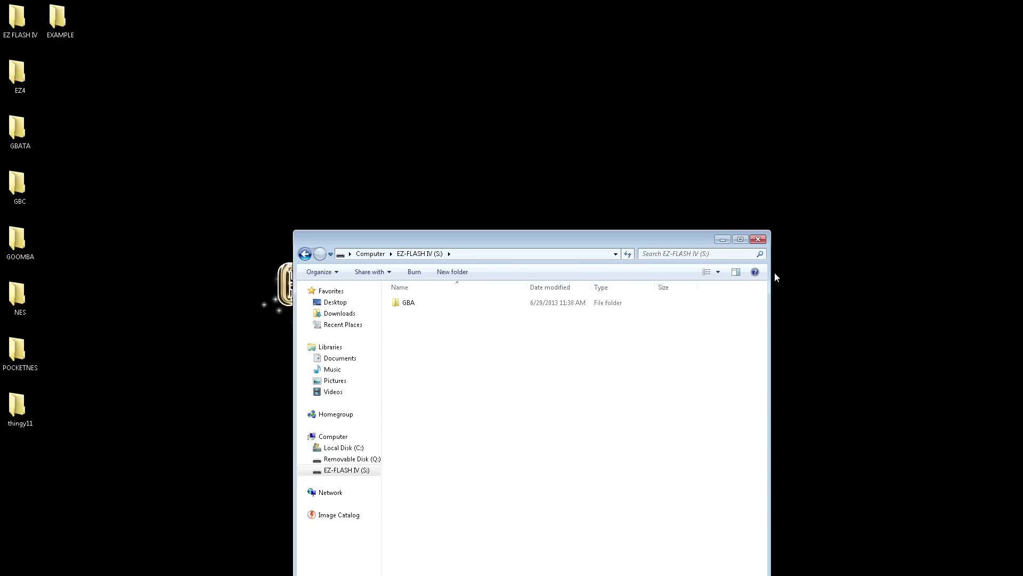
left_click(758, 239)
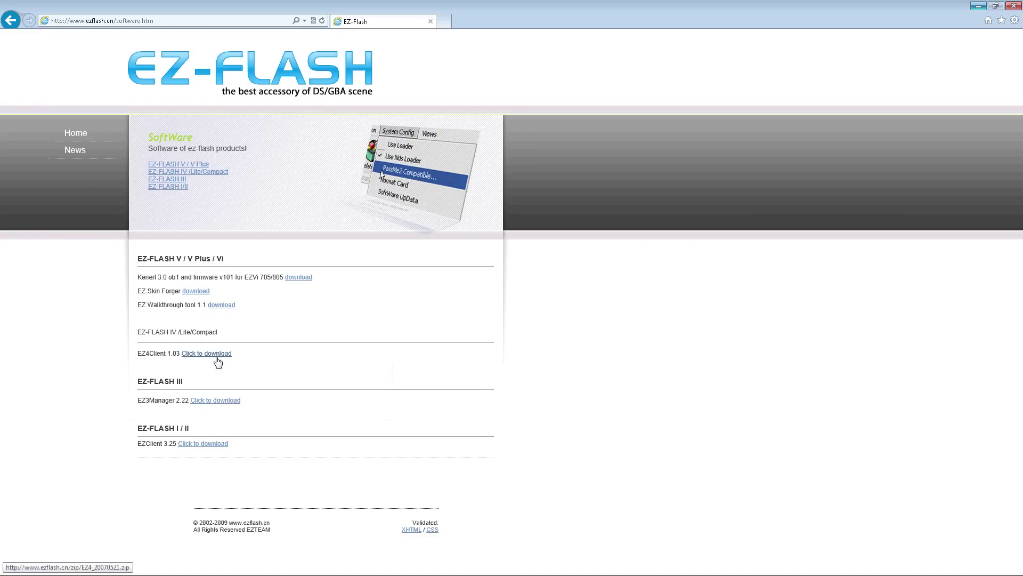
Close Internet Explorer's ezflash.cn software downloads page
left_click(1011, 6)
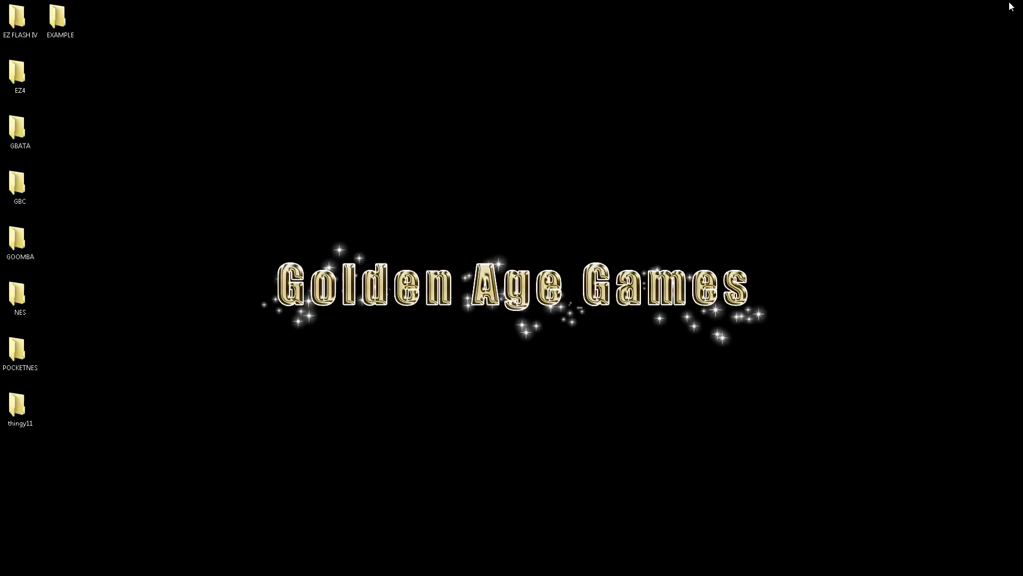
Launch EZ4_Client from the desktop EZ4 folder, then close that folder window
double_click(22, 72)
left_click_drag(604, 193, 600, 127)
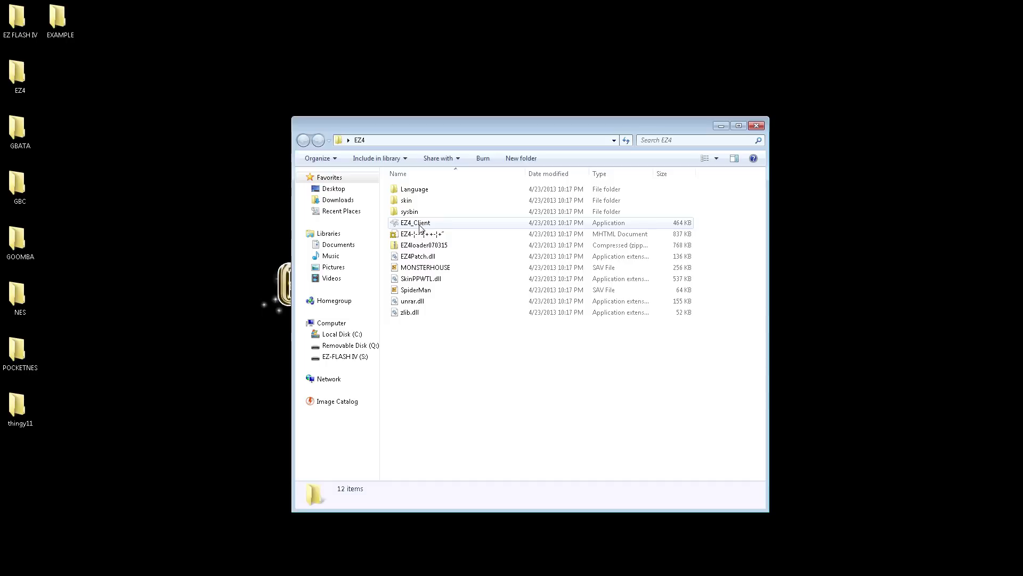
left_click(420, 224)
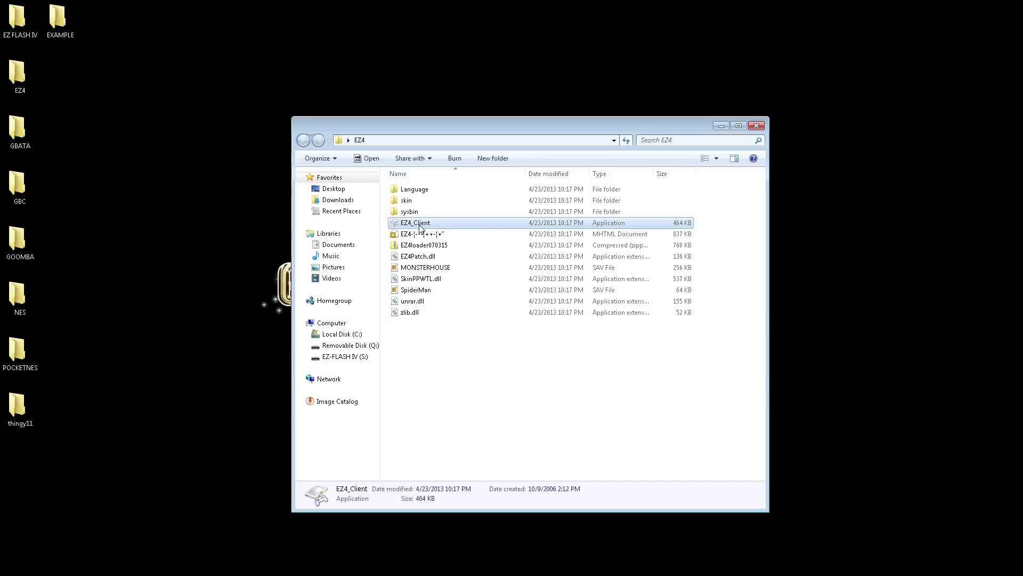
left_click(757, 126)
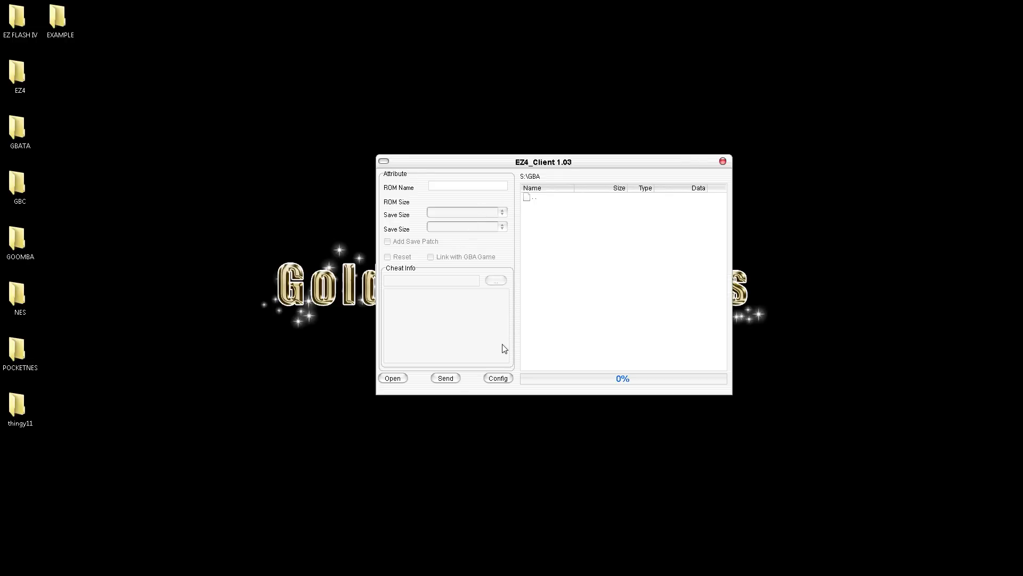
Set the client's send path to EZ-FLASH IV (S:)\GBA
left_click(498, 379)
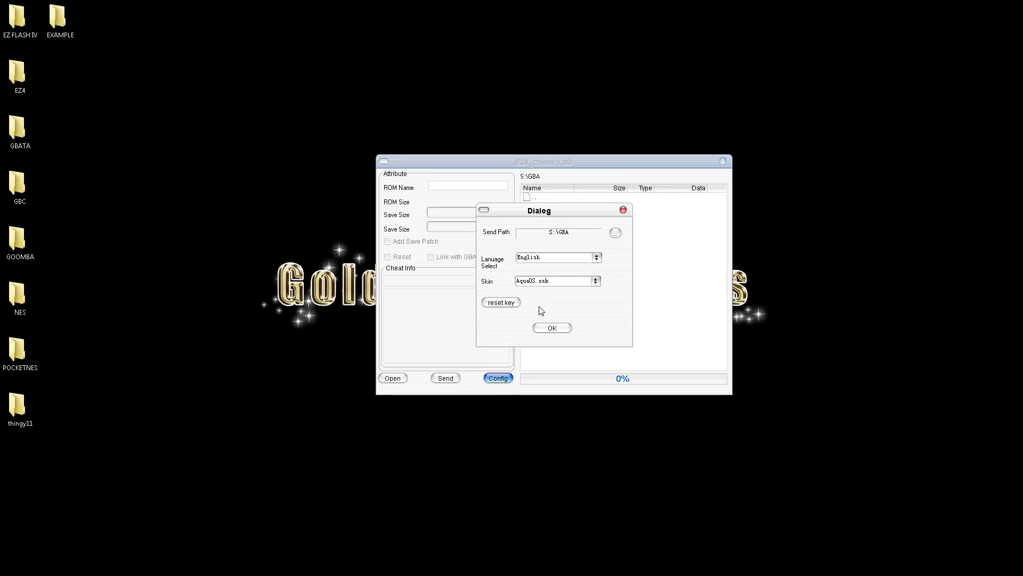
left_click(615, 234)
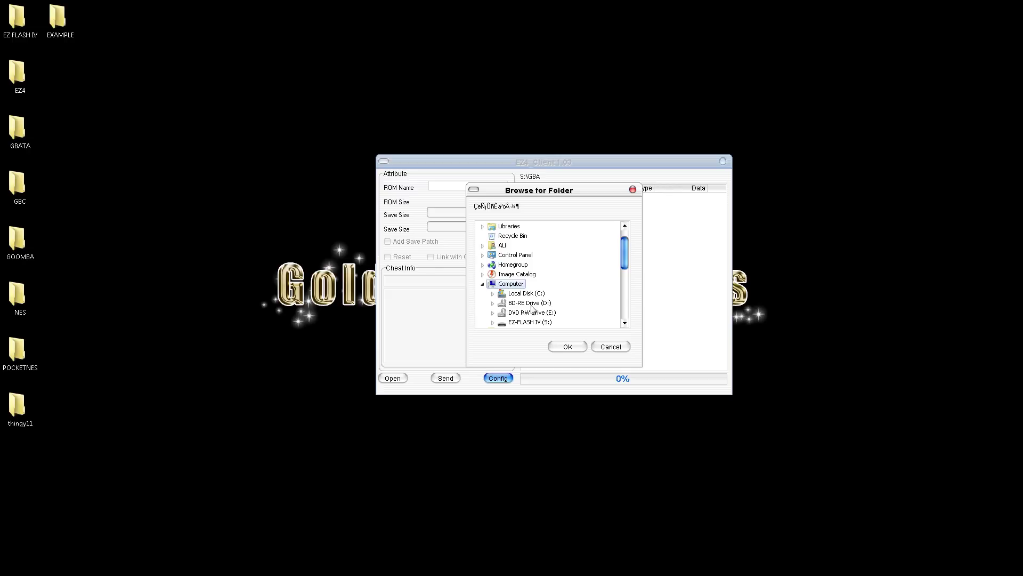
left_click(493, 293)
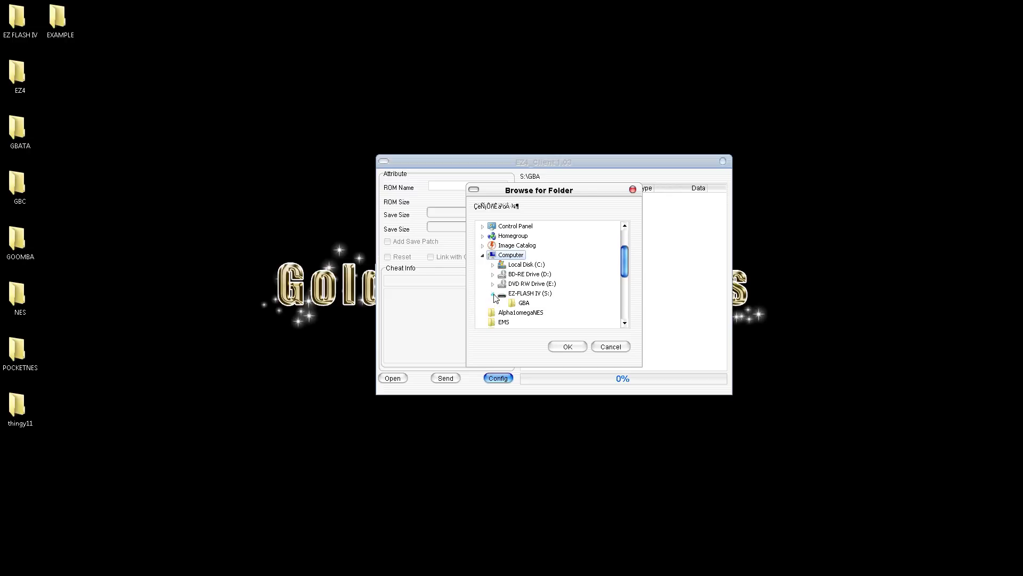
left_click(523, 302)
left_click(577, 344)
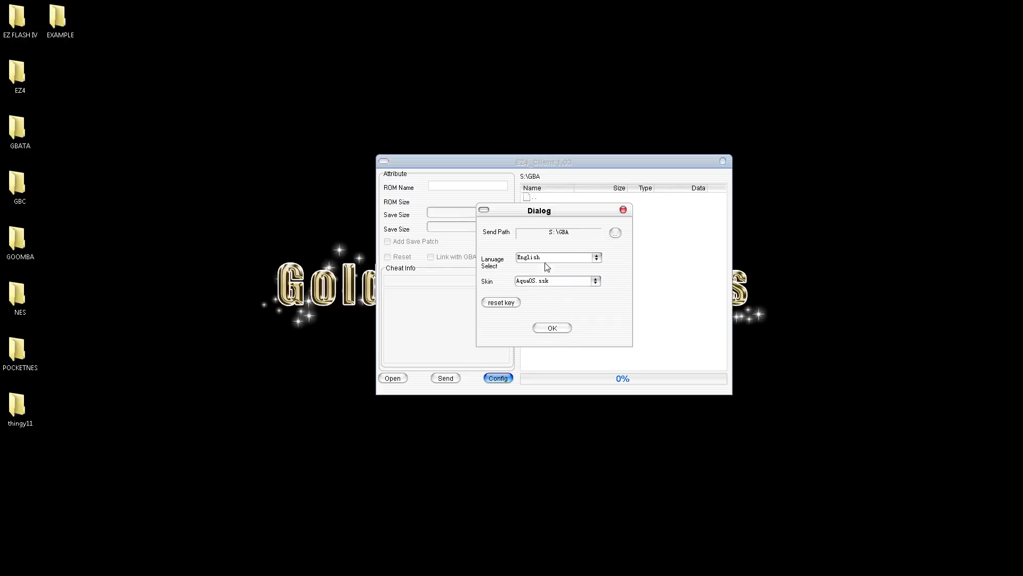
Set the reset key combo to A, B, L, R and Select, and save the configuration
left_click(506, 305)
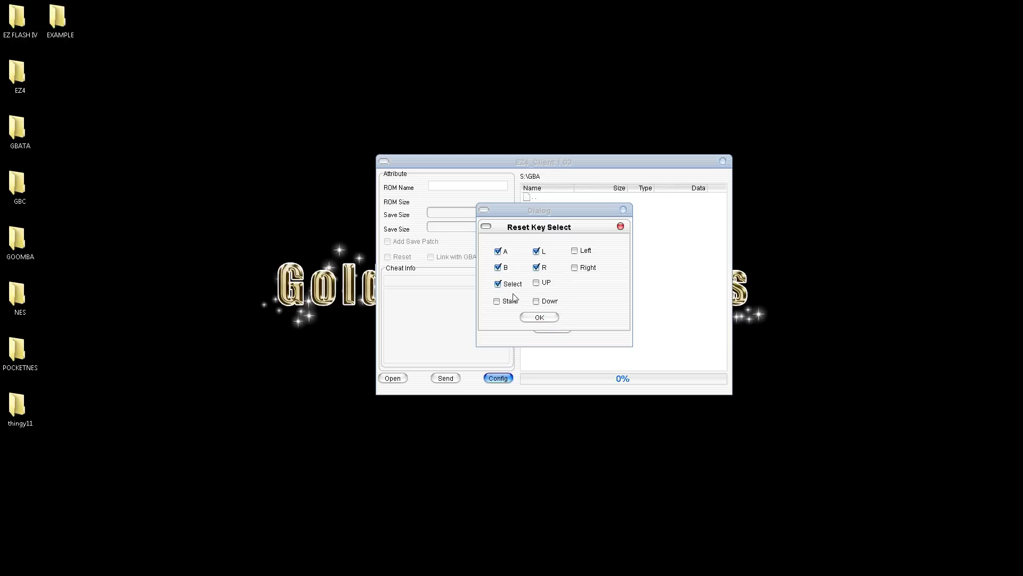
left_click(557, 317)
left_click(565, 329)
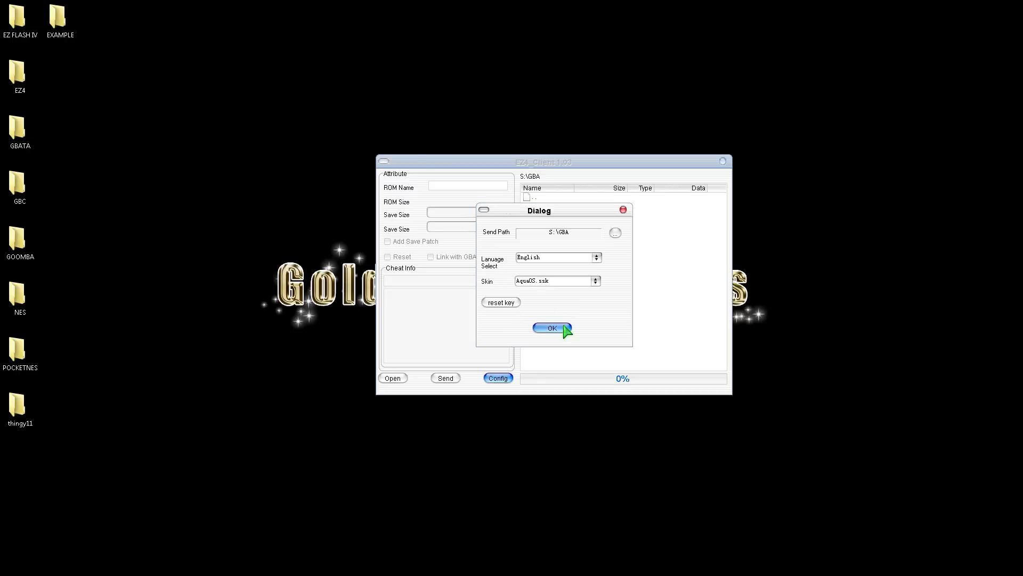
Load Ninja 5-0.gba with save and reset patches and send it to the card
left_click(401, 380)
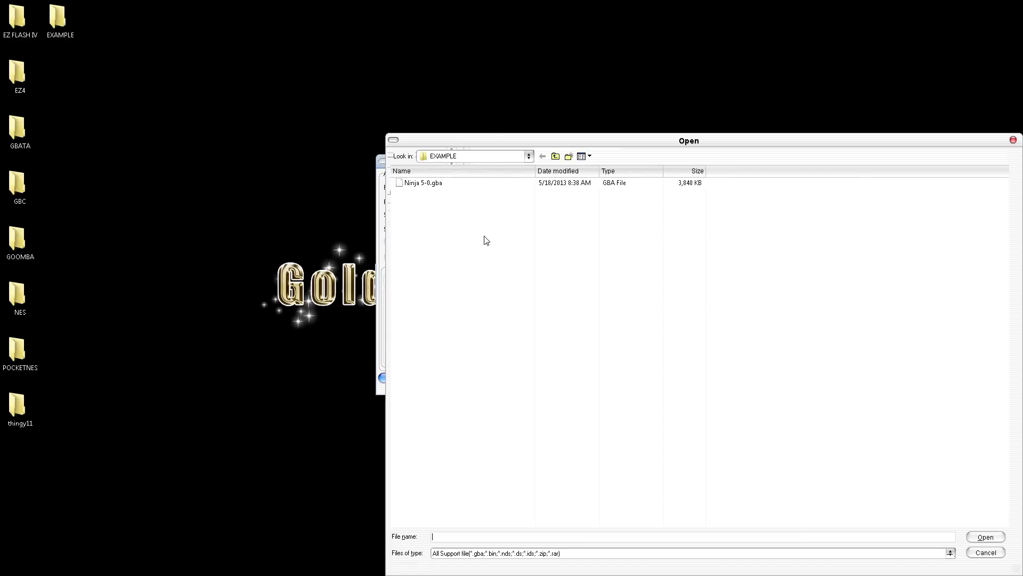
double_click(423, 184)
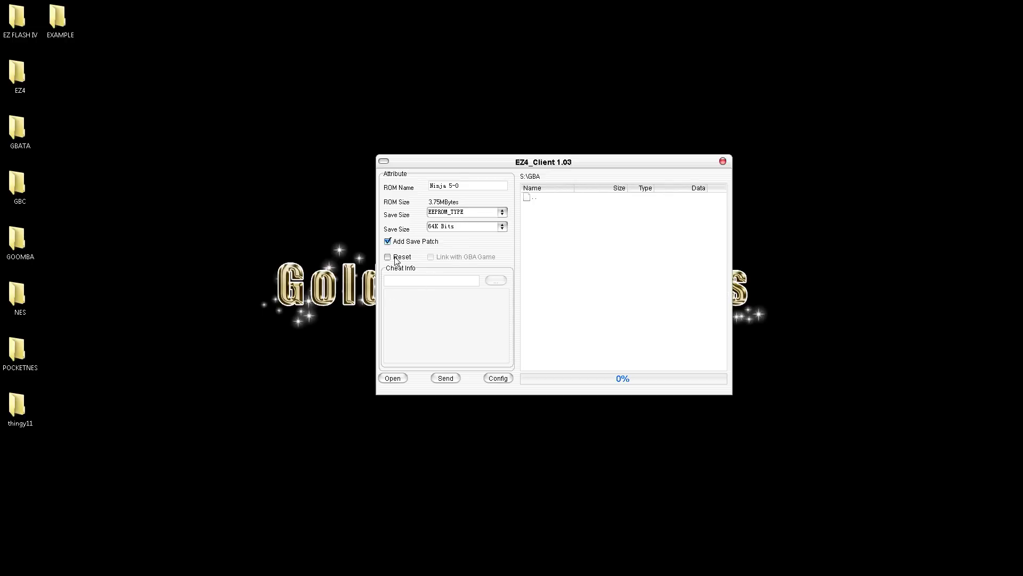
left_click(388, 241)
left_click(446, 378)
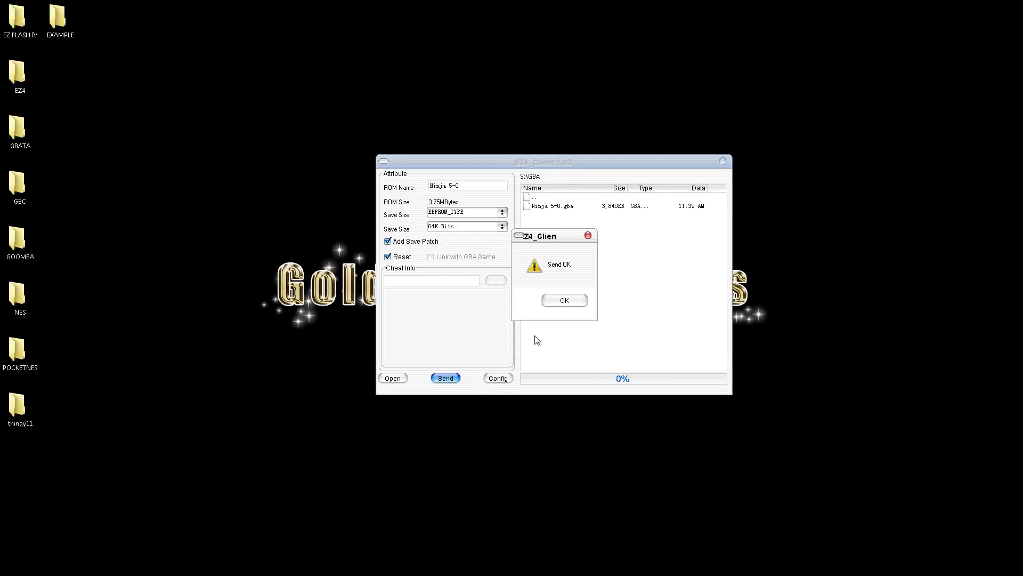
left_click(565, 301)
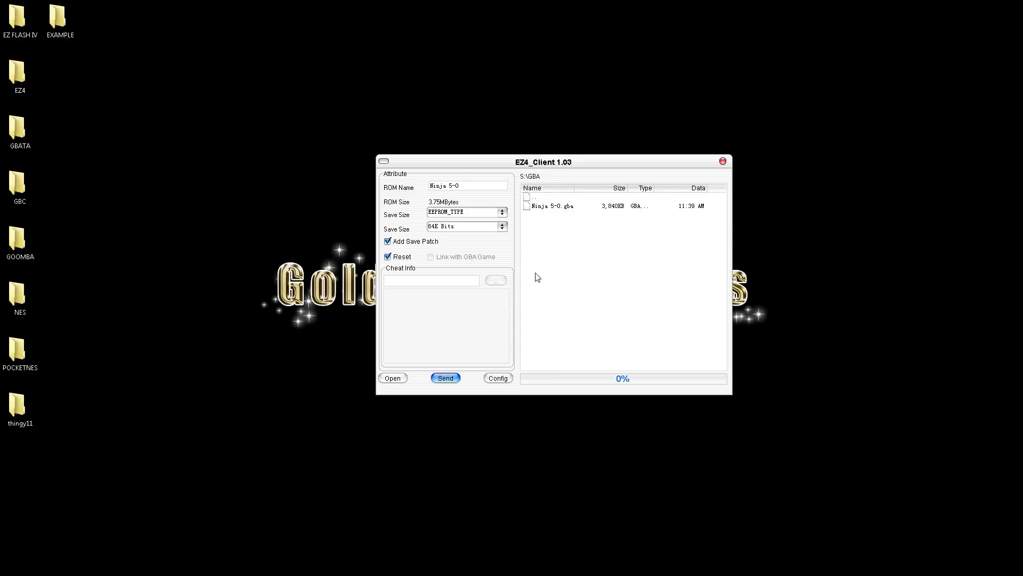
Quit EZ4_Client 1.03 using its title-bar close button
left_click(723, 162)
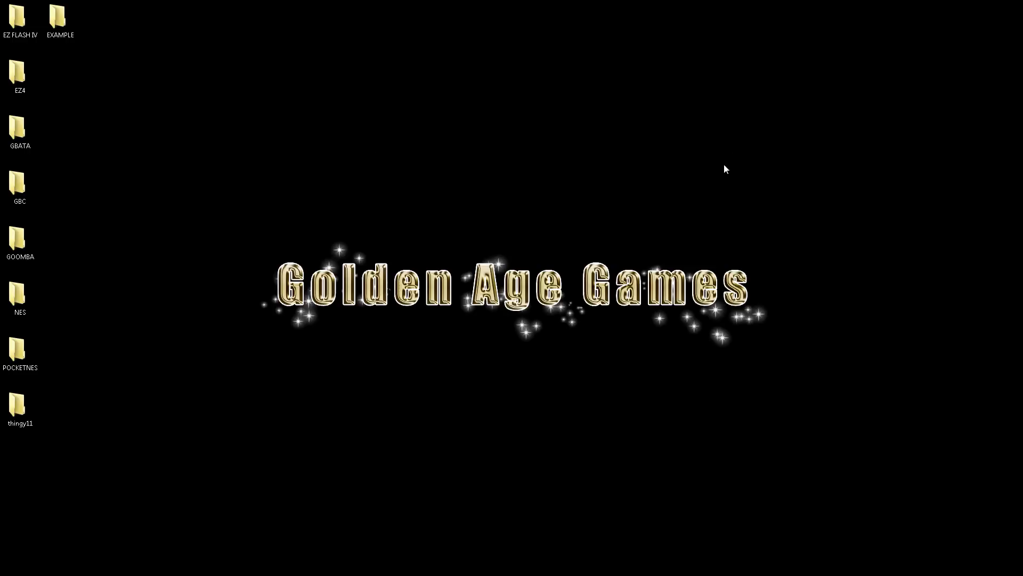